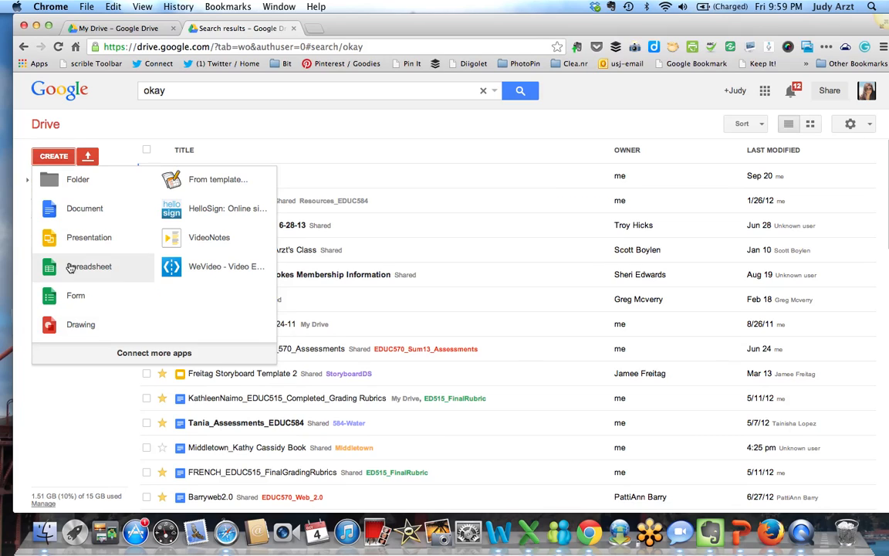
- Create a new form and title it "Feedback on Digital Story"
left_click(70, 301)
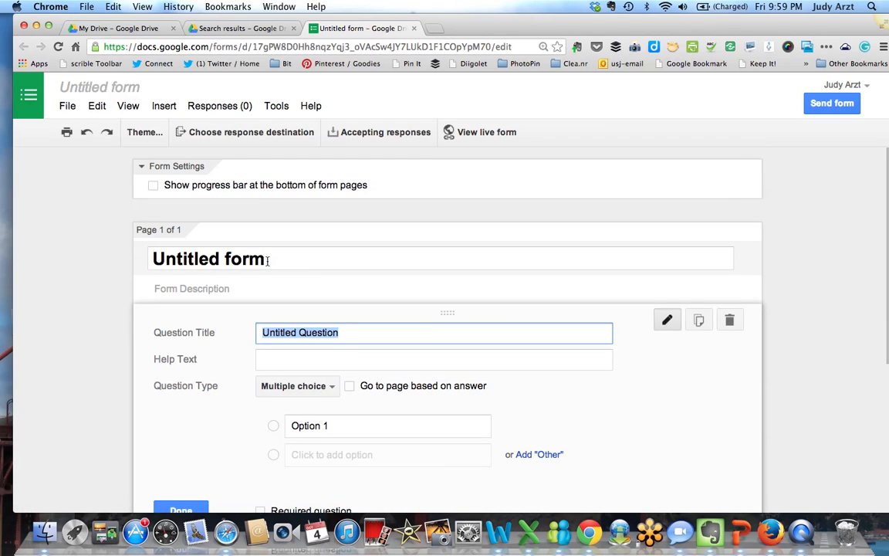
left_click(242, 258)
key("BackSpace")
key("BackSpace")
key("BackSpace")
key("BackSpace")
key("BackSpace")
key("BackSpace")
key("BackSpace")
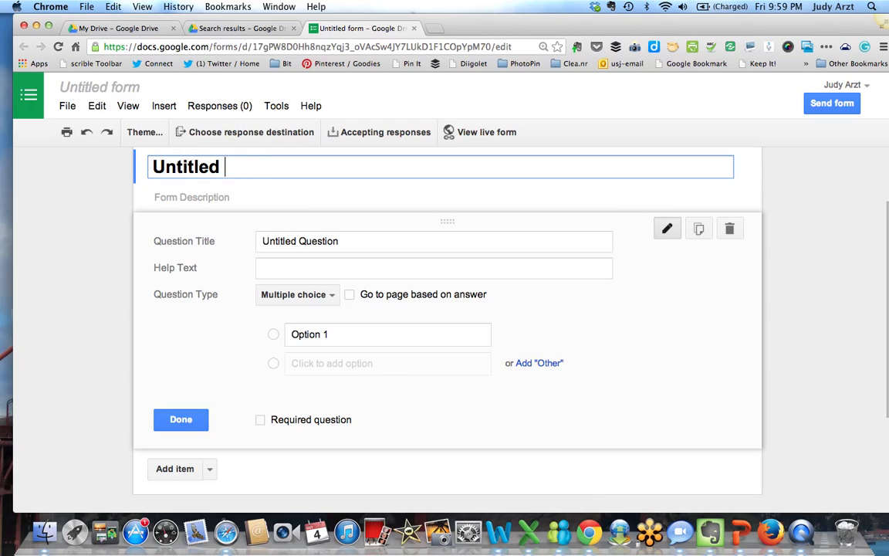
key("BackSpace")
key("BackSpace")
key("BackSpace")
key("BackSpace")
key("BackSpace")
key("BackSpace")
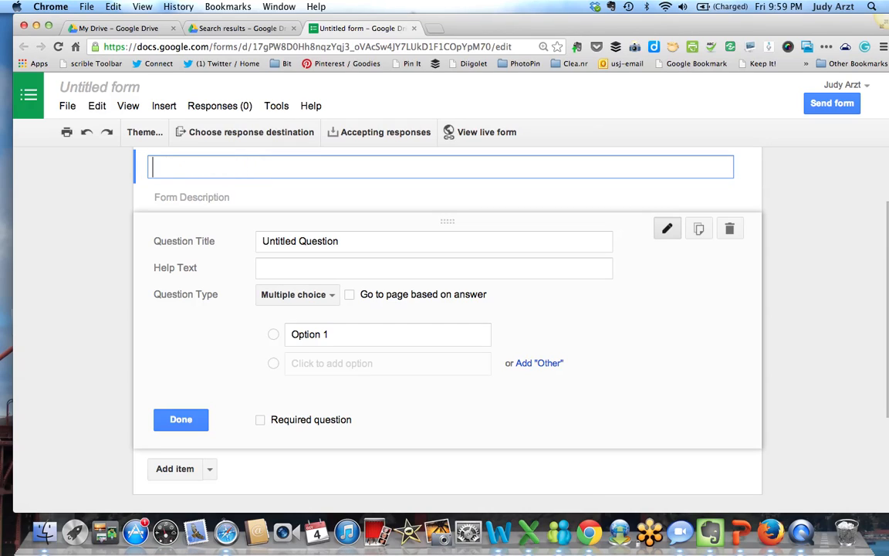
type("Feedback")
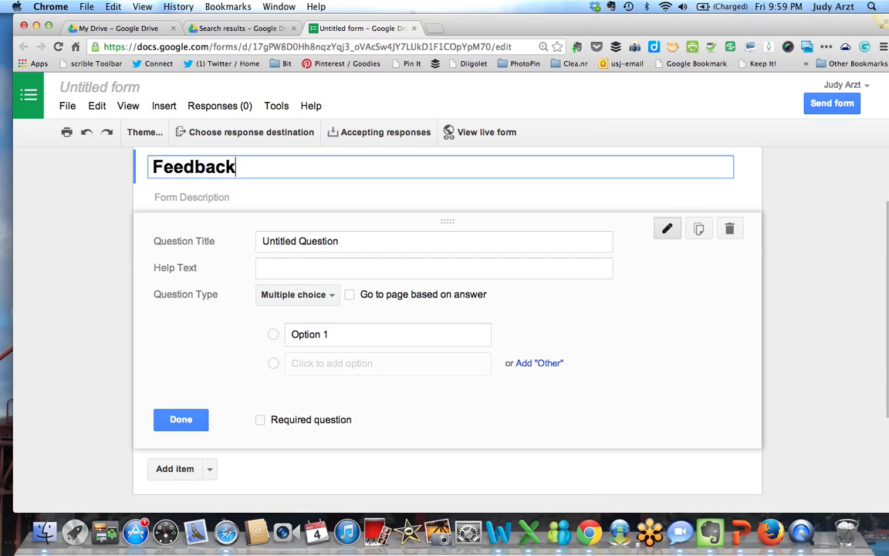
type(" on Digit")
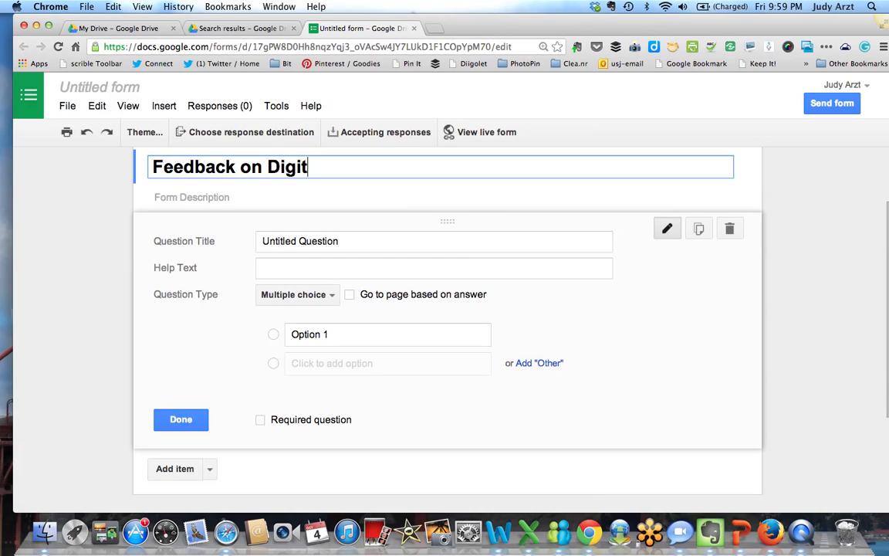
type("al Sto")
key("BackSpace")
type("l Story")
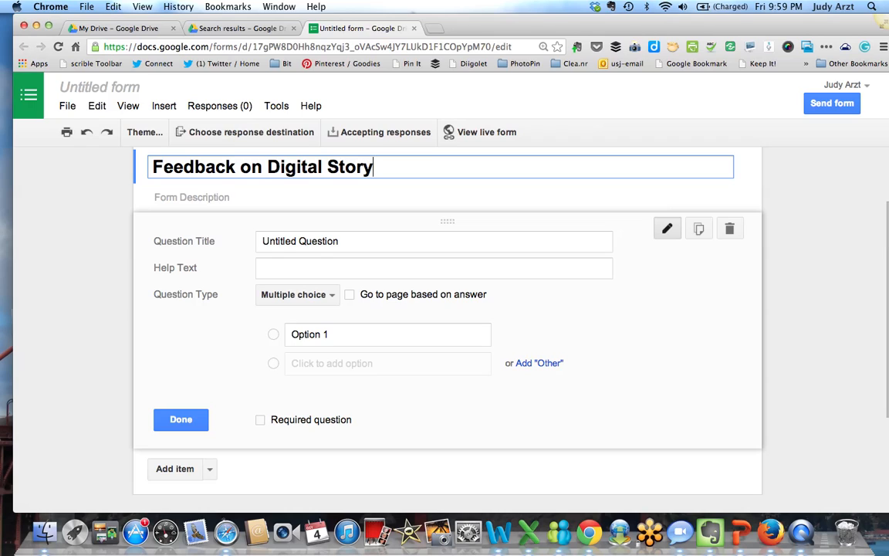
- Enter the form description "Please answer these questions about the draft of my digital story."
left_click(213, 198)
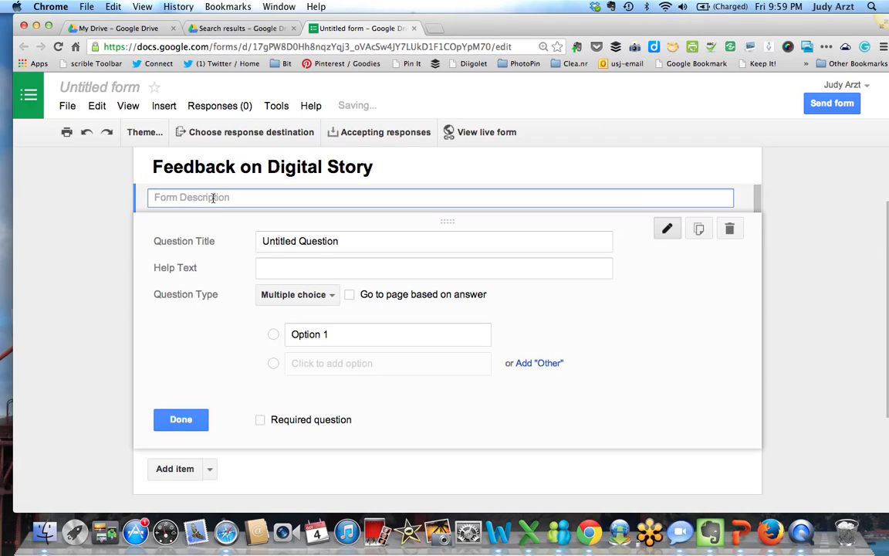
type("Please andw")
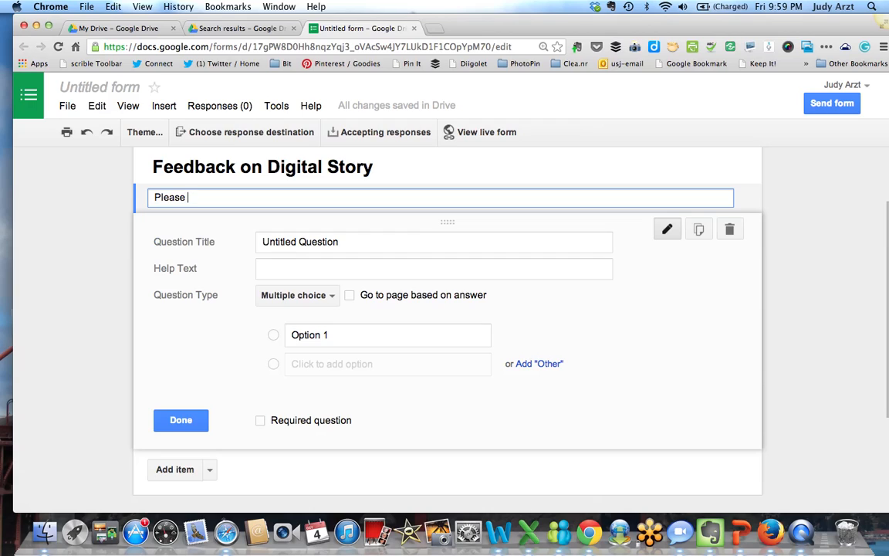
key("BackSpace")
key("BackSpace")
type("swer these questions abou")
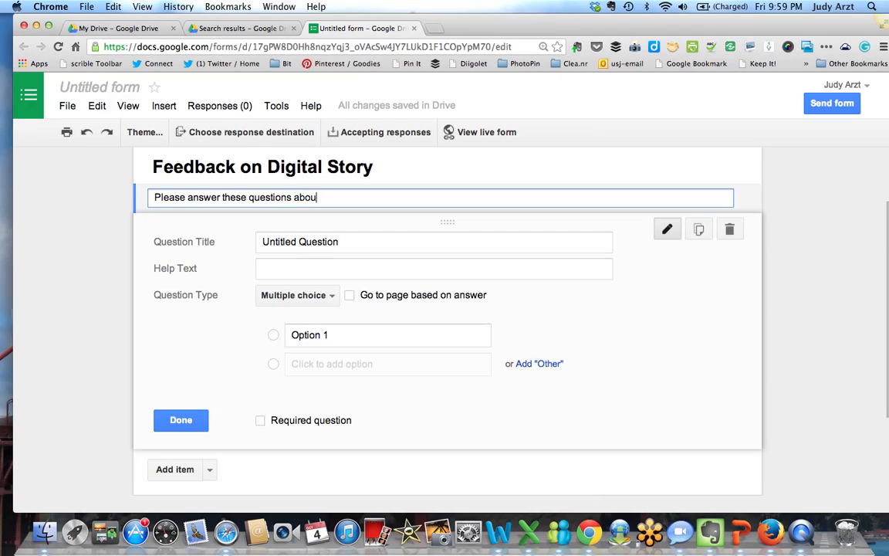
type("t the draft of my digital")
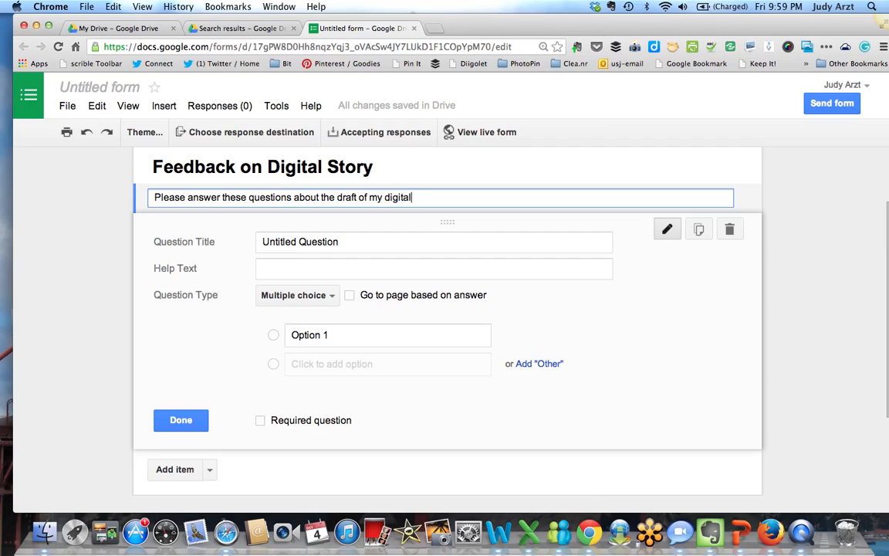
type(" story.")
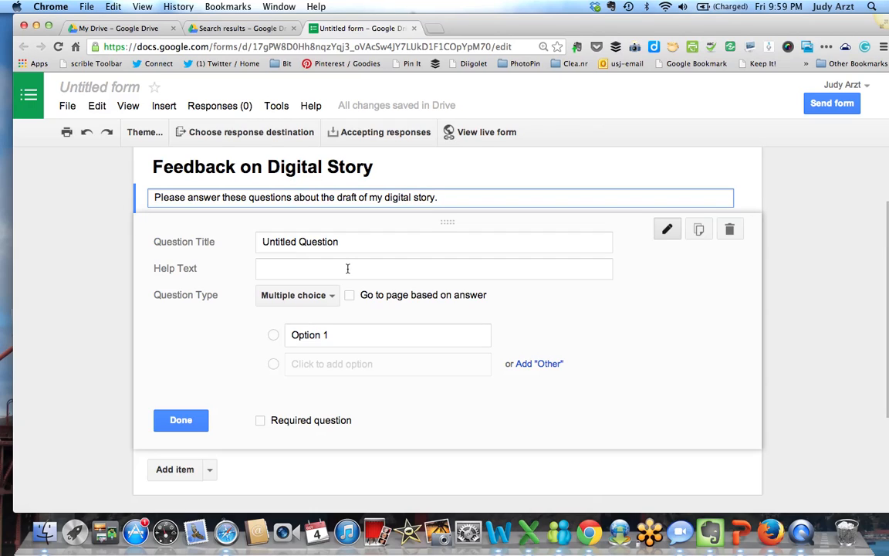
- Replace the first question's title with "Do you think I need to revise the digital story"
left_click_drag(338, 242, 231, 220)
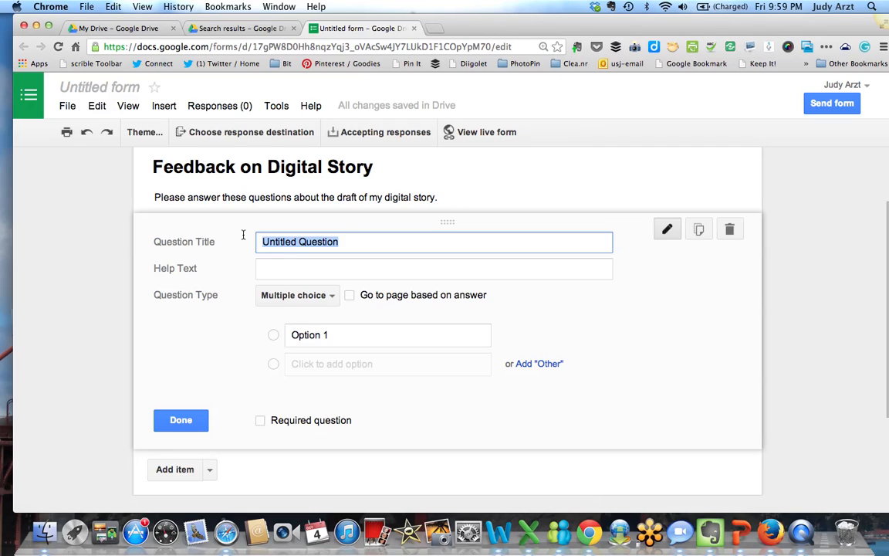
type("D")
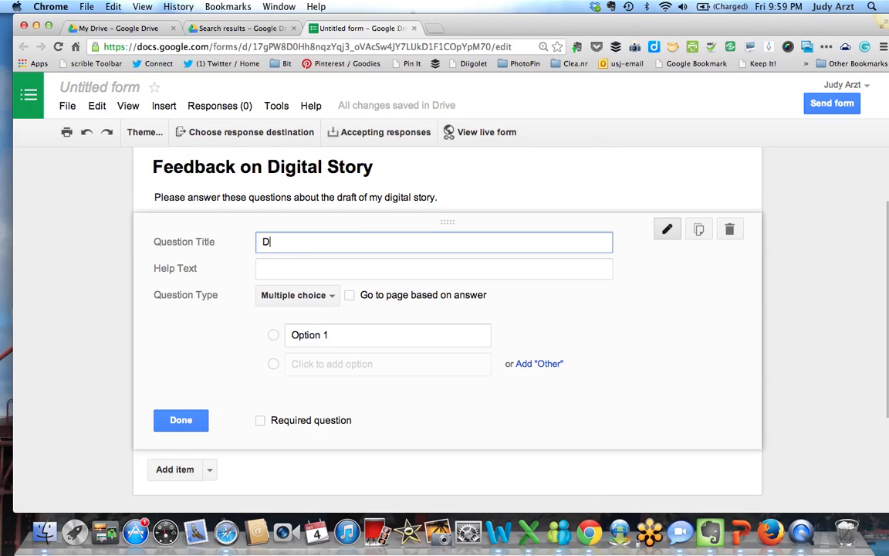
type("o you thikn")
key("BackSpace")
key("BackSpace")
key("BackSpace")
type("nk ")
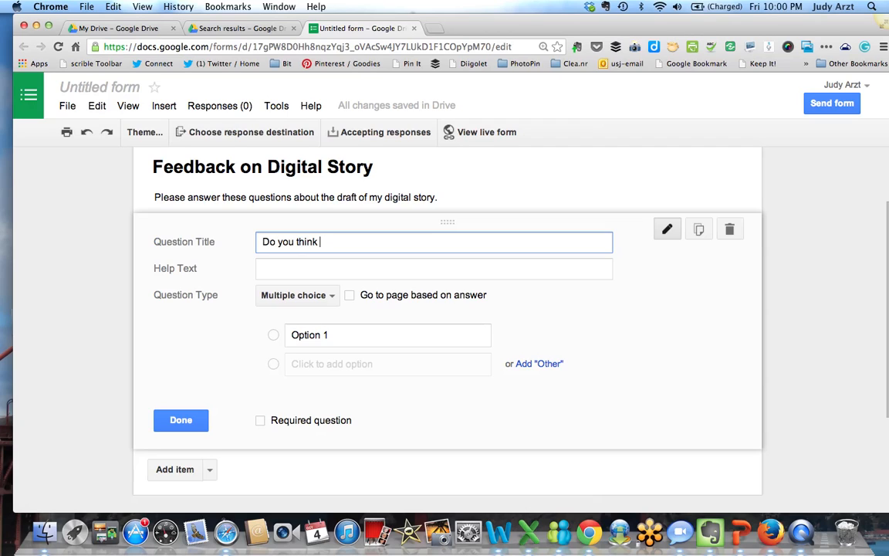
type("I need to revise the ")
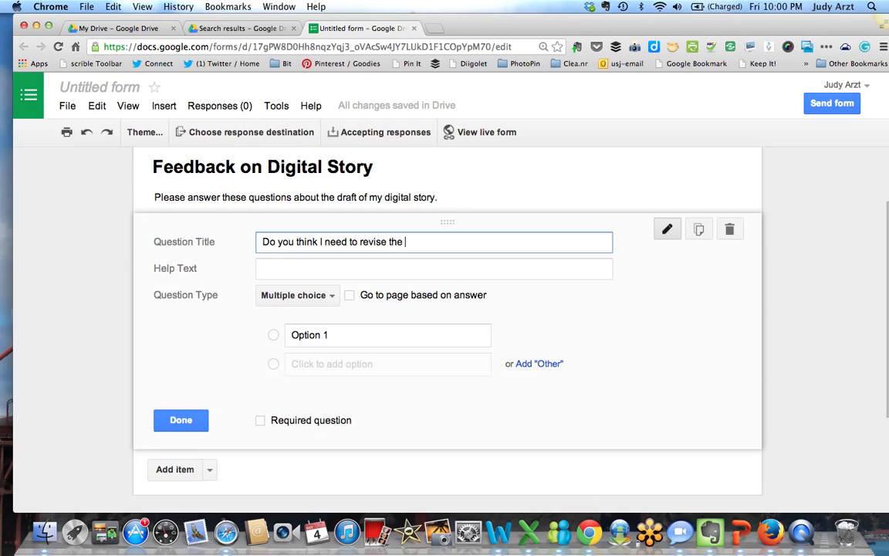
type("digital story")
- Change the first question to the Checkboxes type and give it the options Yes and No
left_click(332, 297)
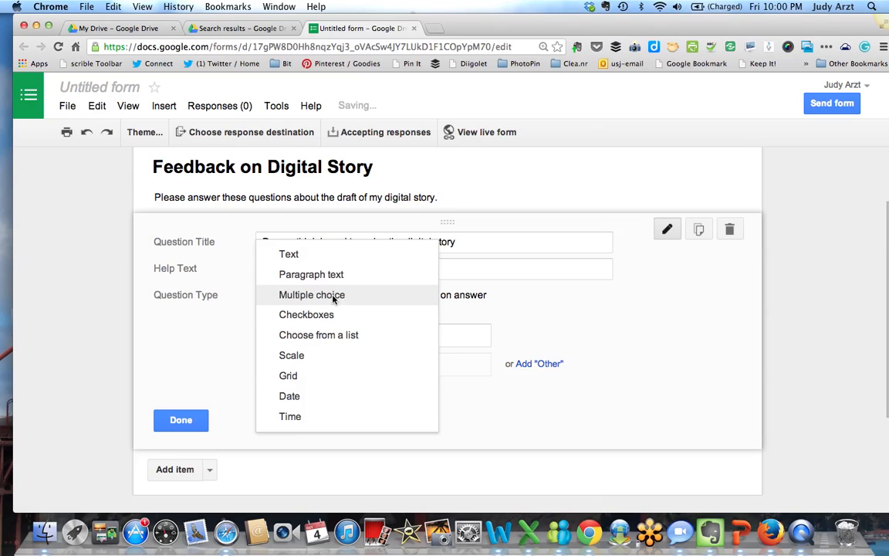
left_click(303, 316)
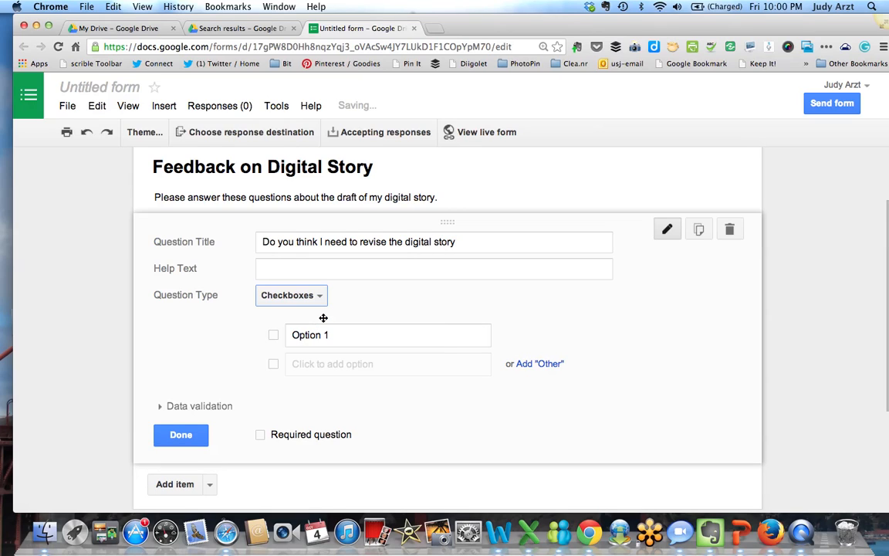
left_click(306, 334)
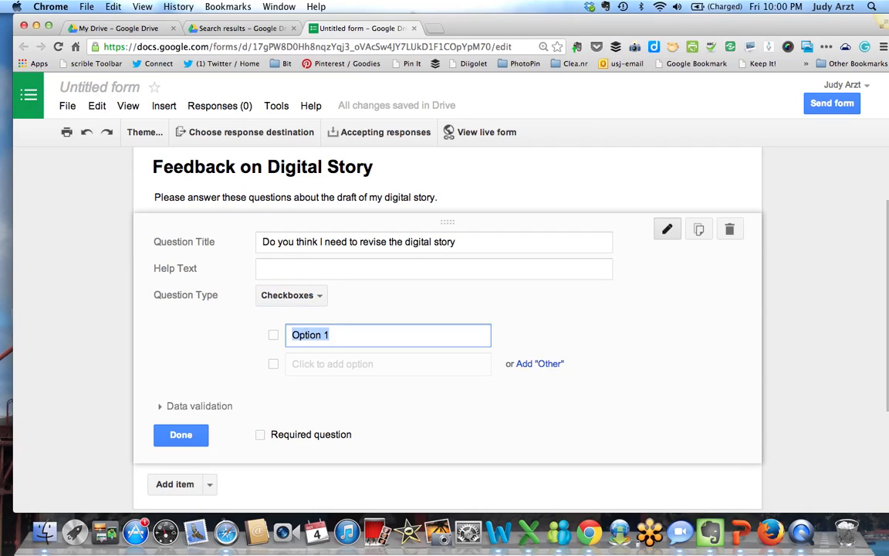
type("Yes")
left_click(323, 363)
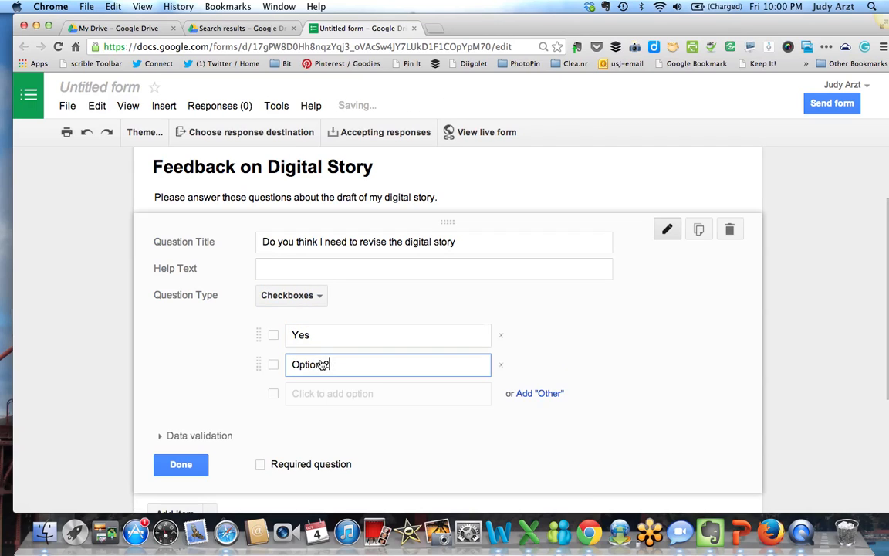
left_click_drag(345, 363, 288, 363)
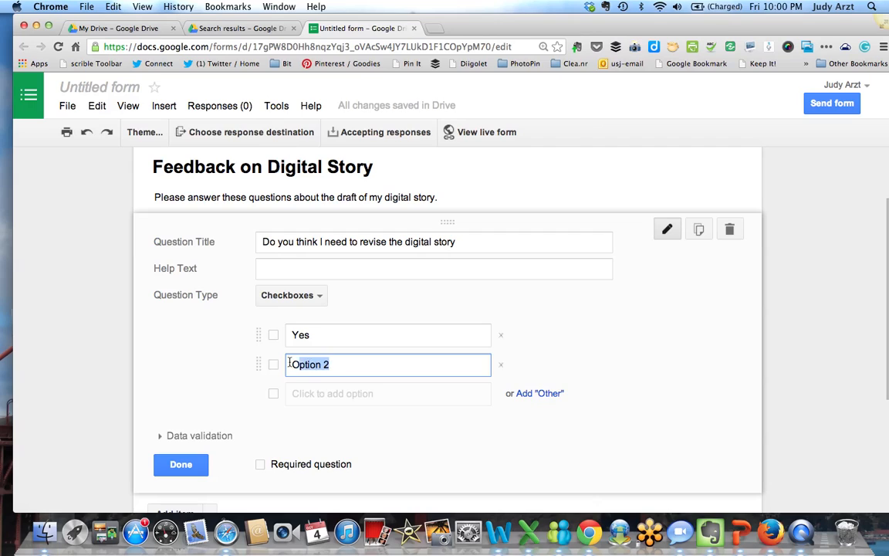
type("No")
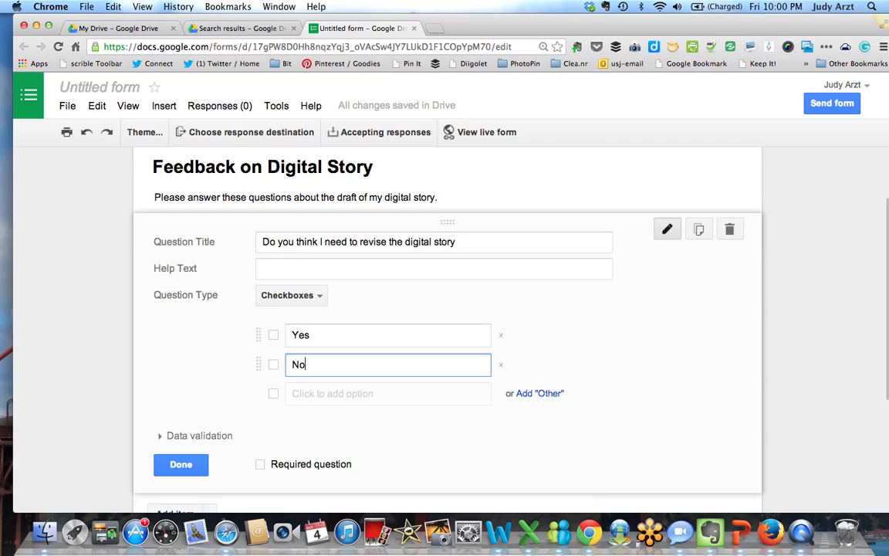
- Add a third answer option, "Undecided", to the checkbox question
left_click(297, 395)
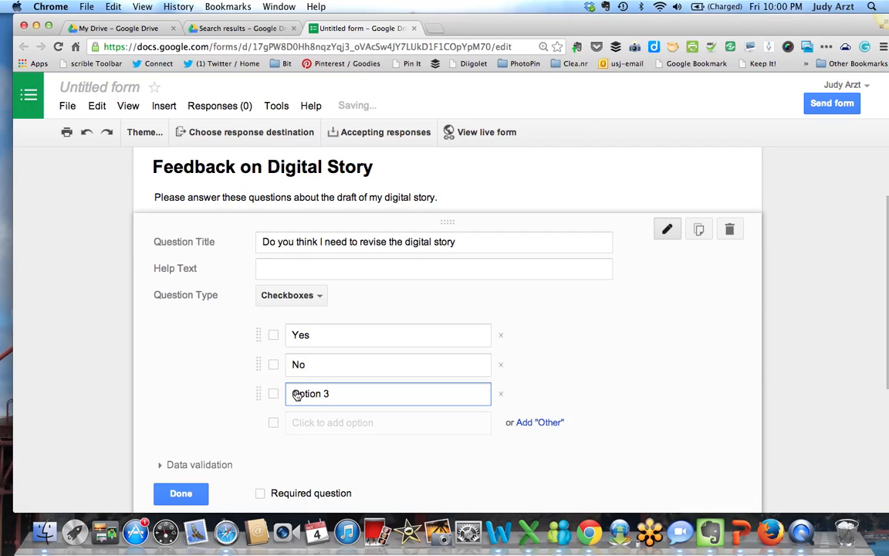
key("BackSpace")
key("BackSpace")
key("BackSpace")
key("BackSpace")
key("BackSpace")
key("BackSpace")
key("BackSpace")
key("BackSpace")
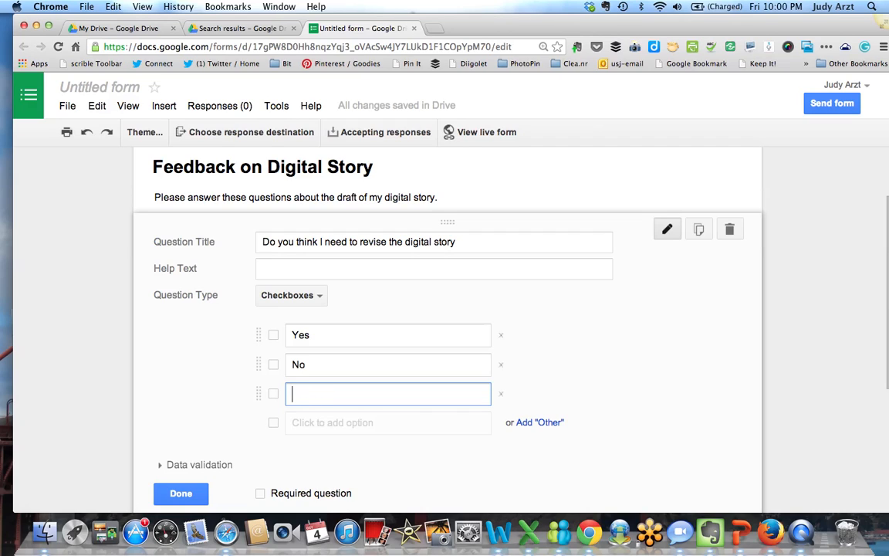
type("Undecis")
type("ed")
key("BackSpace")
key("BackSpace")
key("BackSpace")
type("ded")
- Make the checkbox question required and finish editing it
scroll(417, 438, "down", 3)
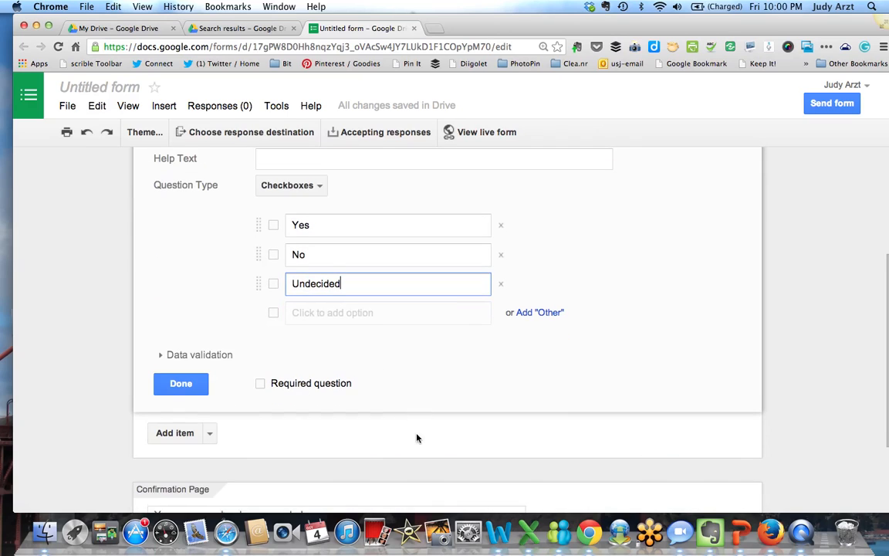
left_click(262, 377)
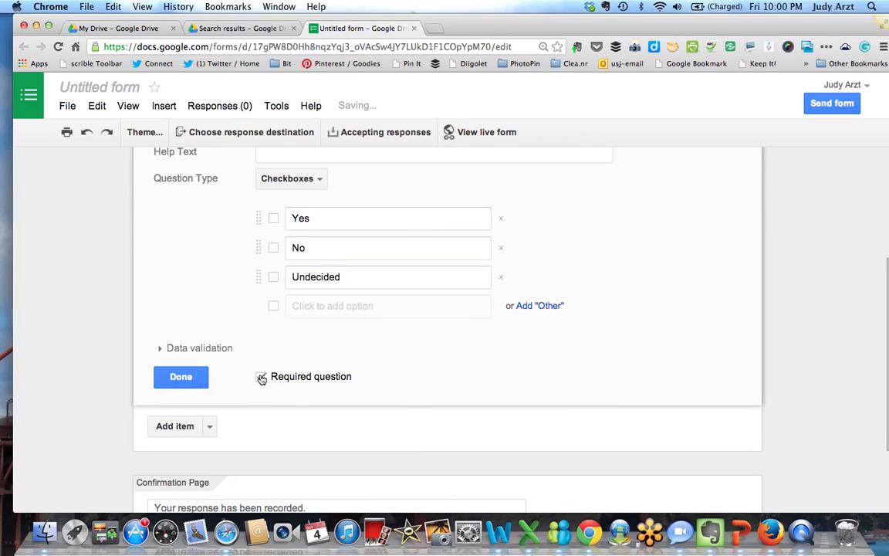
left_click(181, 377)
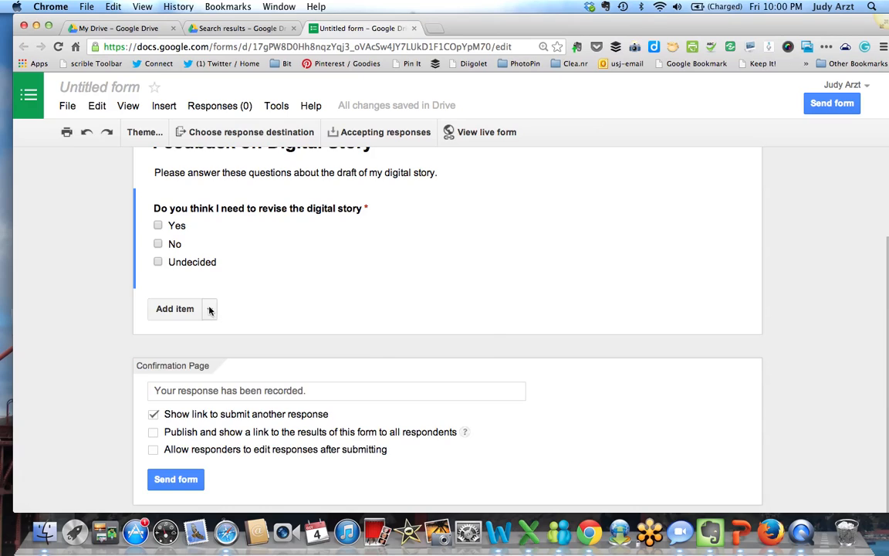
- Add a paragraph text question titled "Please make some suggestions about how to revise this digital story or what I should do different next time."
left_click(208, 309)
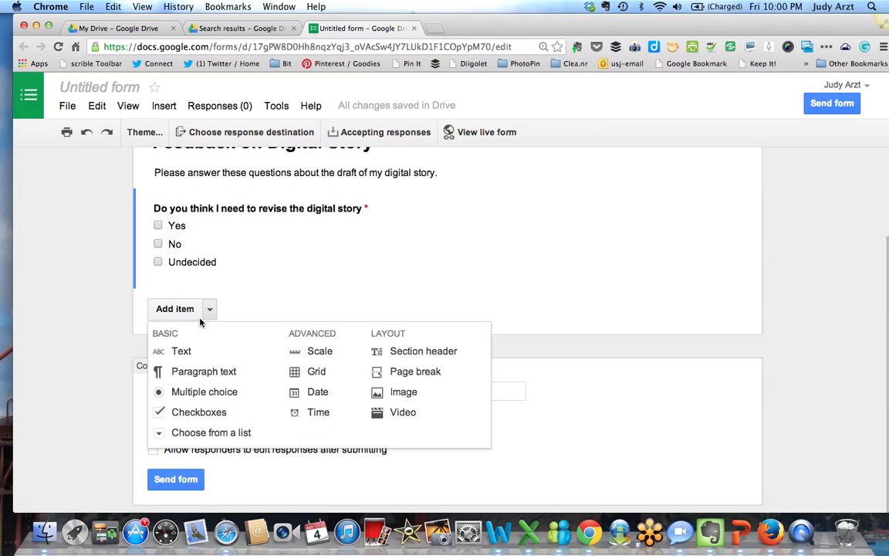
left_click(205, 372)
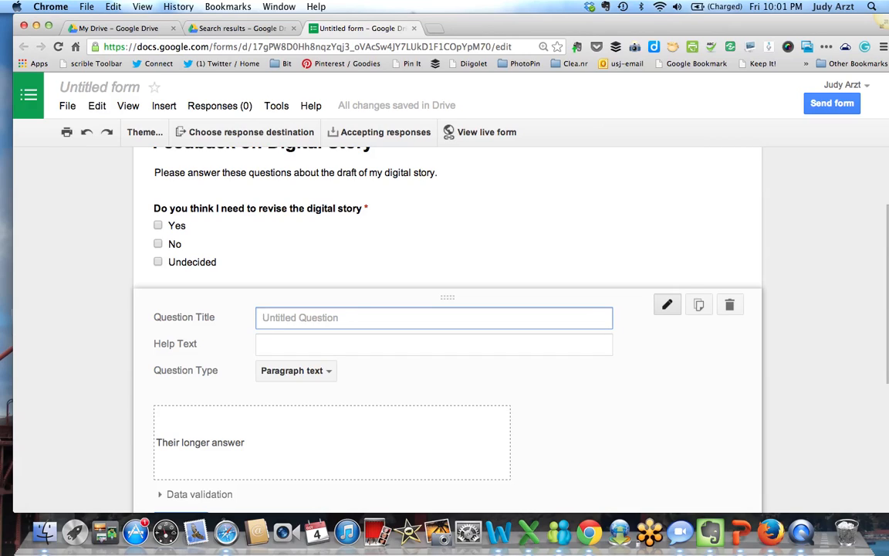
type("Please make so")
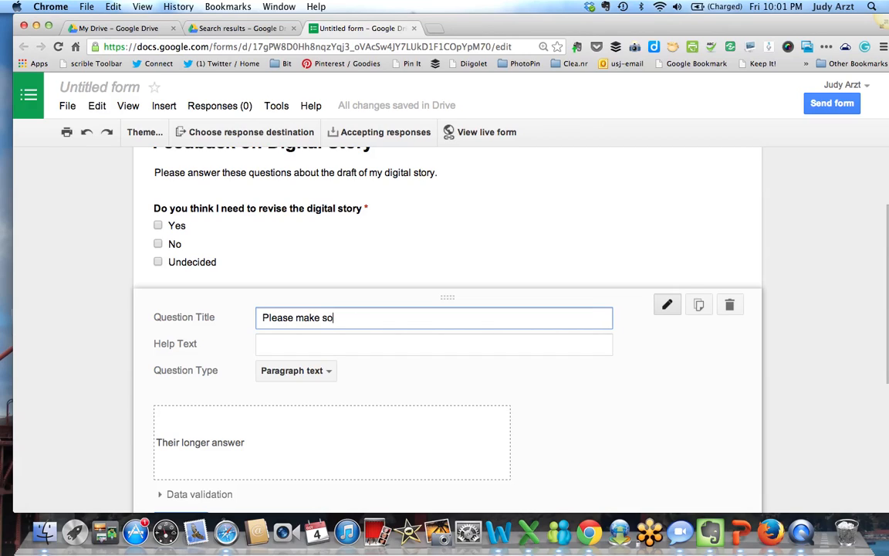
type("me r")
key("BackSpace")
type("sig")
key("BackSpace")
key("BackSpace")
type("ig")
key("BackSpace")
key("BackSpace")
type("uggestoo")
key("BackSpace")
key("BackSpace")
type("oion")
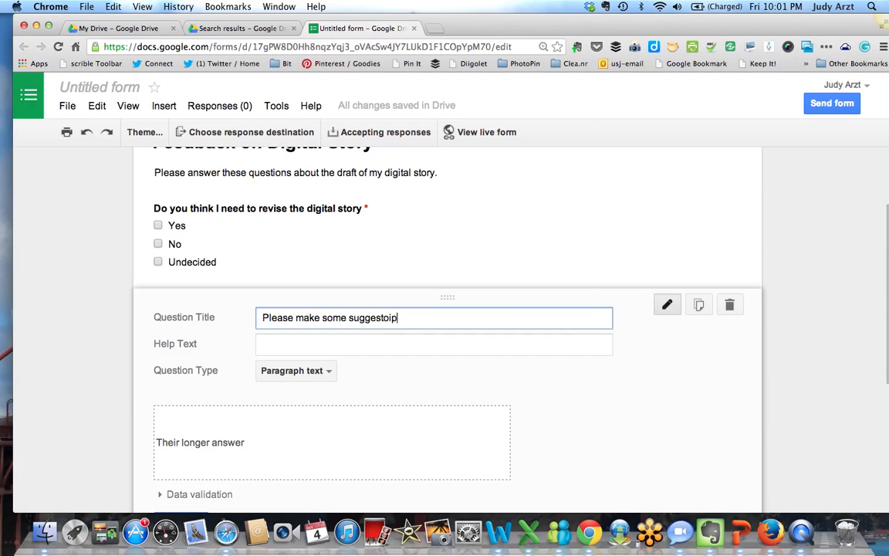
key("BackSpace")
key("BackSpace")
key("BackSpace")
key("BackSpace")
type("ions about hwo t")
type("o")
key("BackSpace")
key("BackSpace")
key("BackSpace")
key("BackSpace")
key("BackSpace")
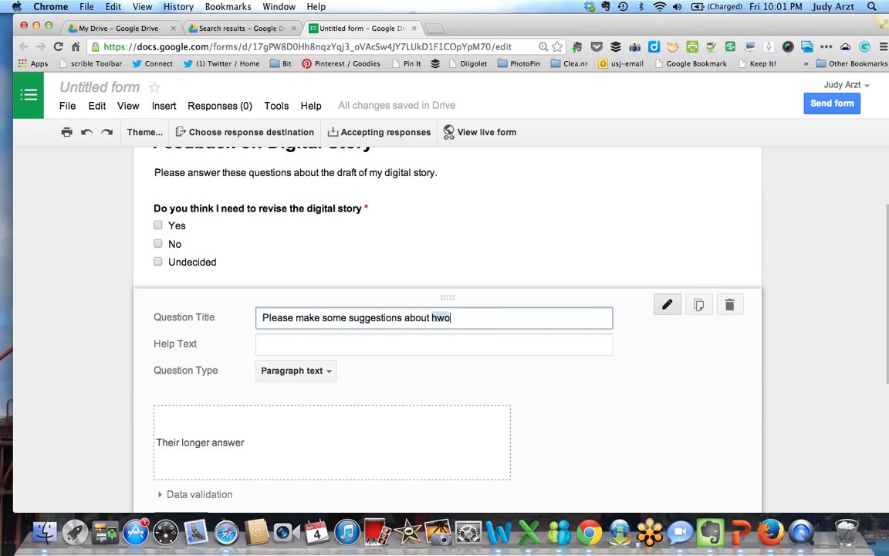
type("ow to revise this")
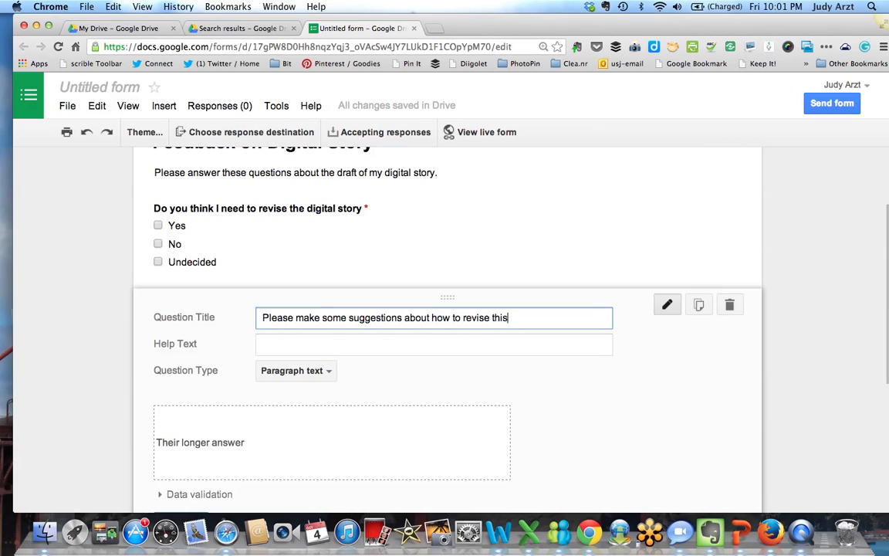
type(" digial")
key("BackSpace")
type("tal story or what I shou")
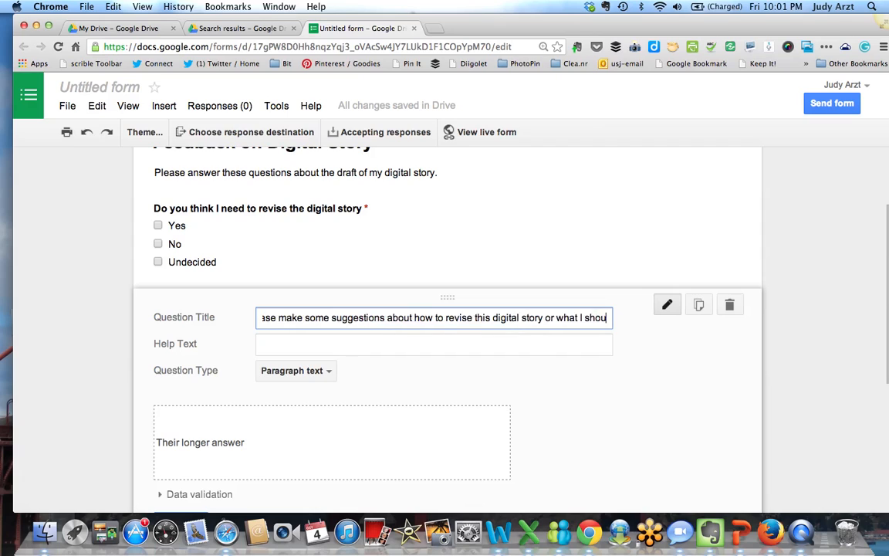
type("ld do diff")
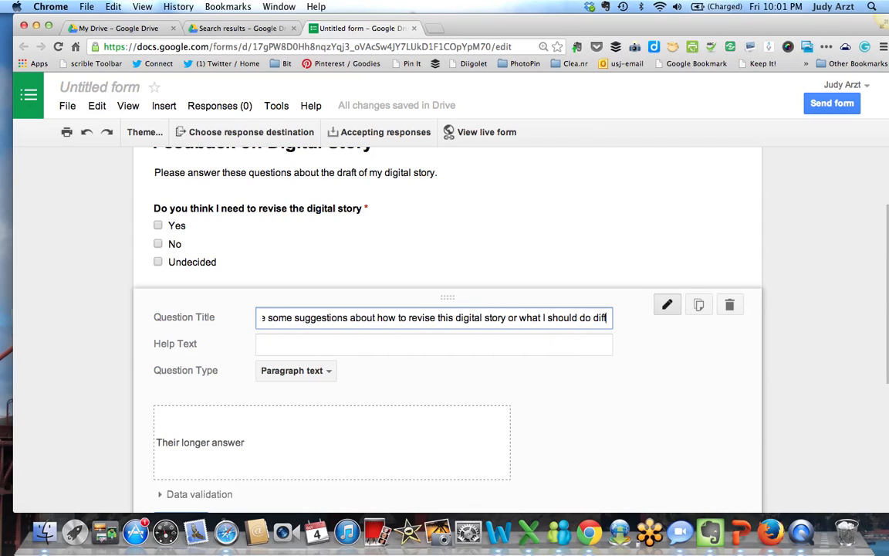
type("erent next")
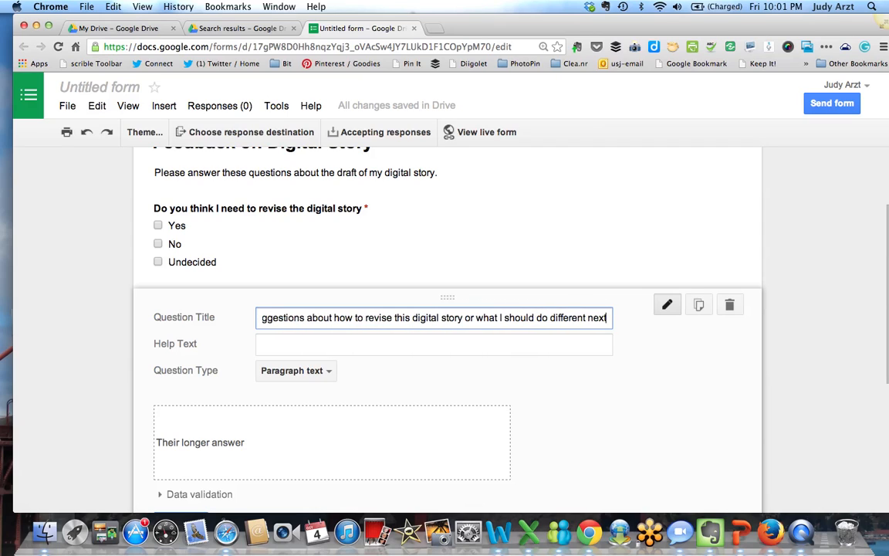
type(" time")
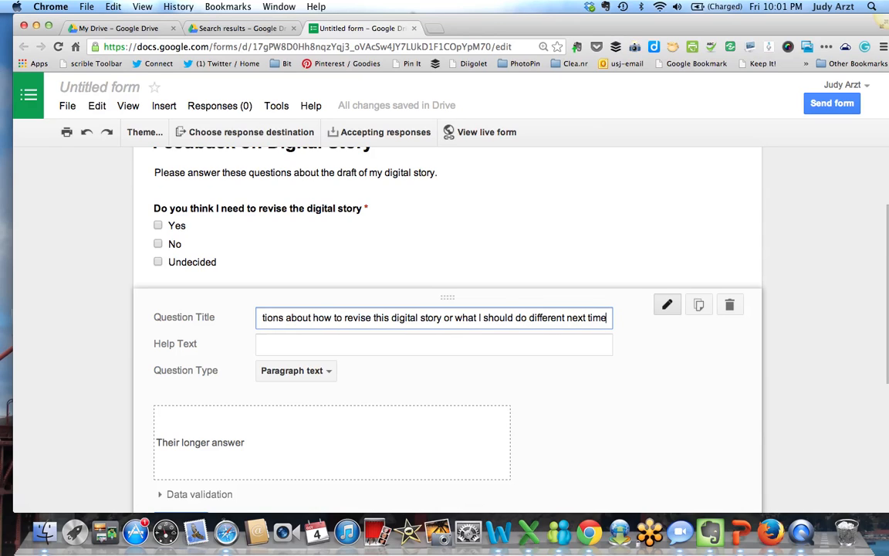
type(".")
- Make the paragraph text question required and finish editing it
scroll(524, 402, "down", 1)
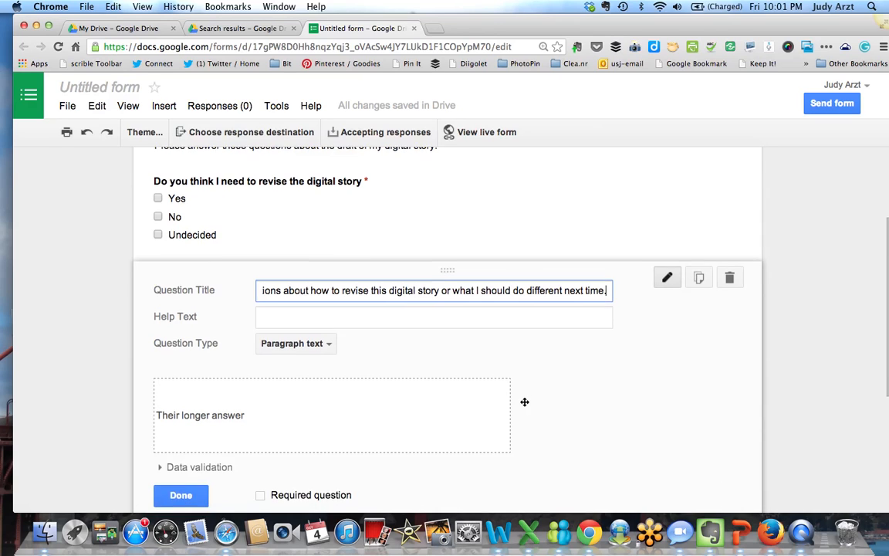
scroll(524, 402, "down", 3)
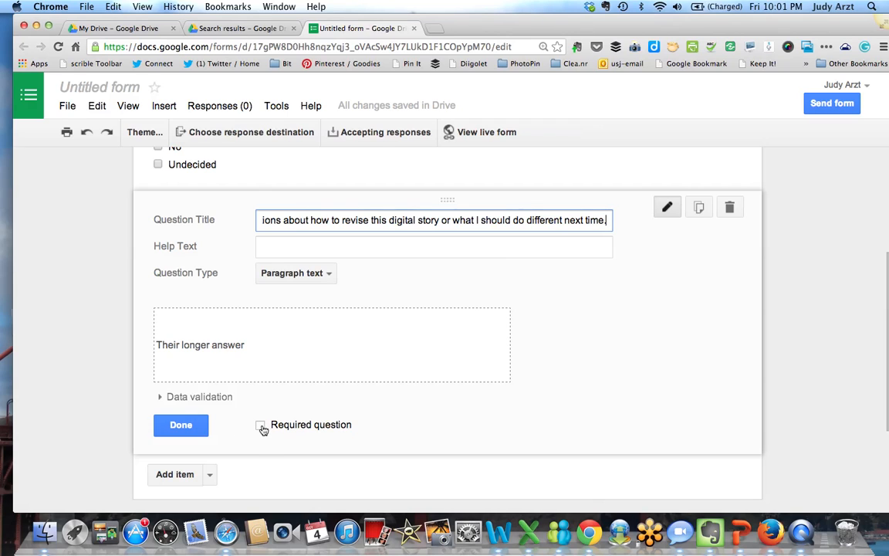
left_click(261, 426)
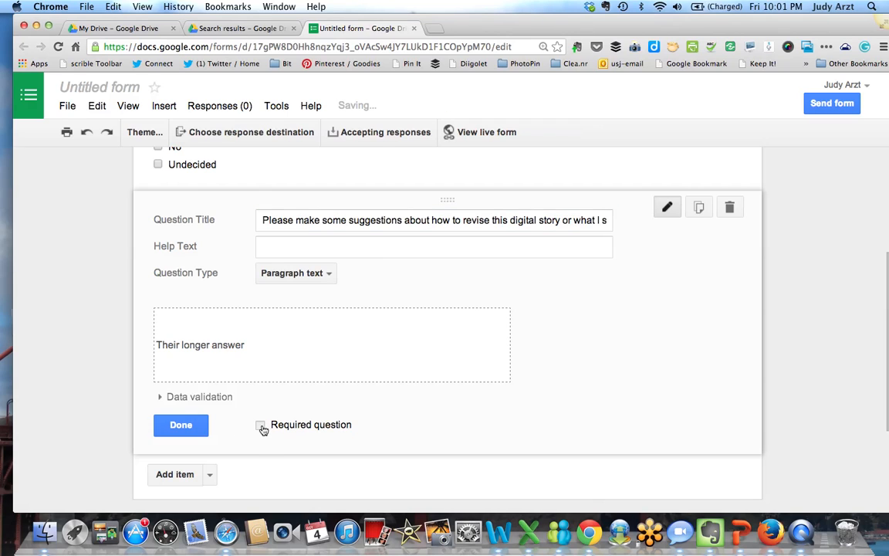
left_click(180, 425)
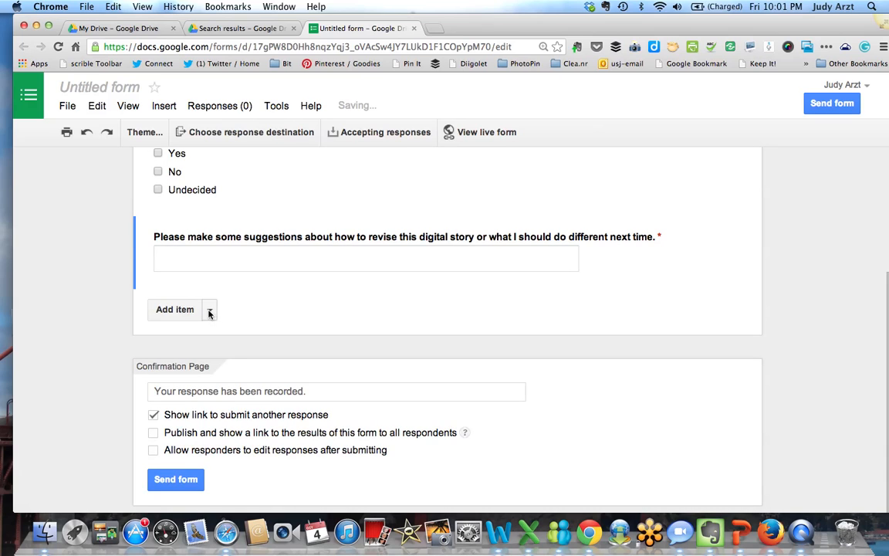
- Open the form's sending options and select the link to share
scroll(510, 279, "up", 2)
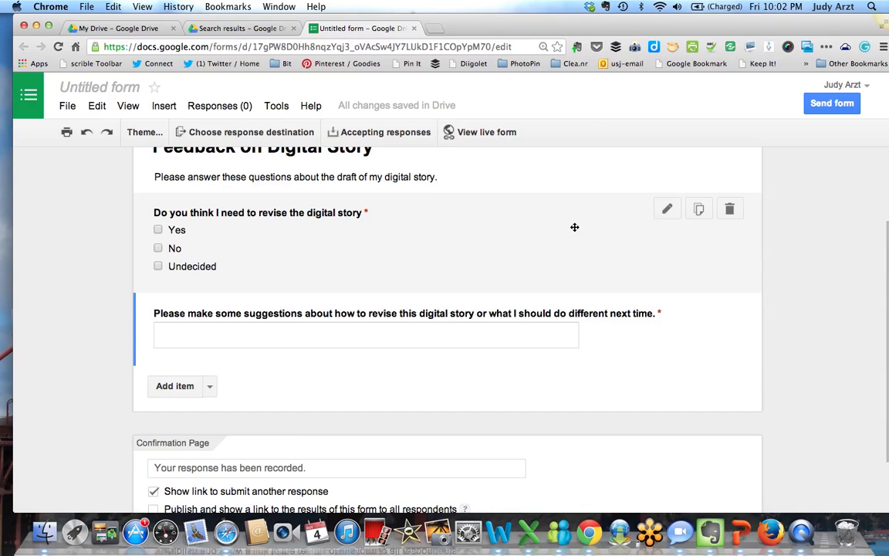
scroll(575, 227, "down", 2)
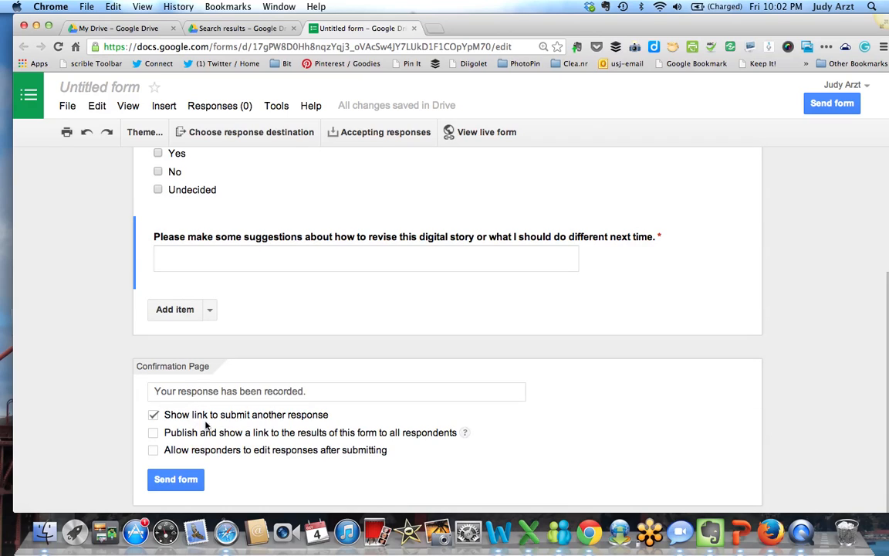
scroll(541, 435, "down", 1)
left_click(178, 480)
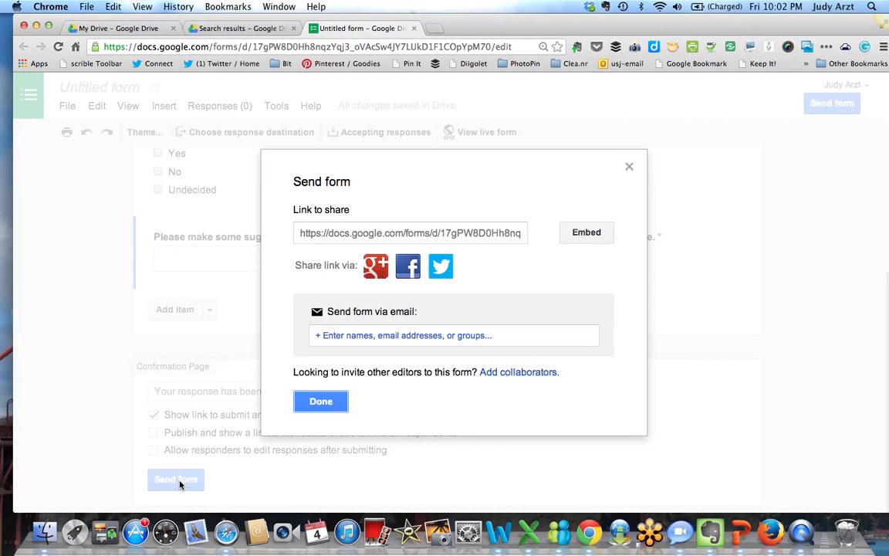
left_click(305, 234)
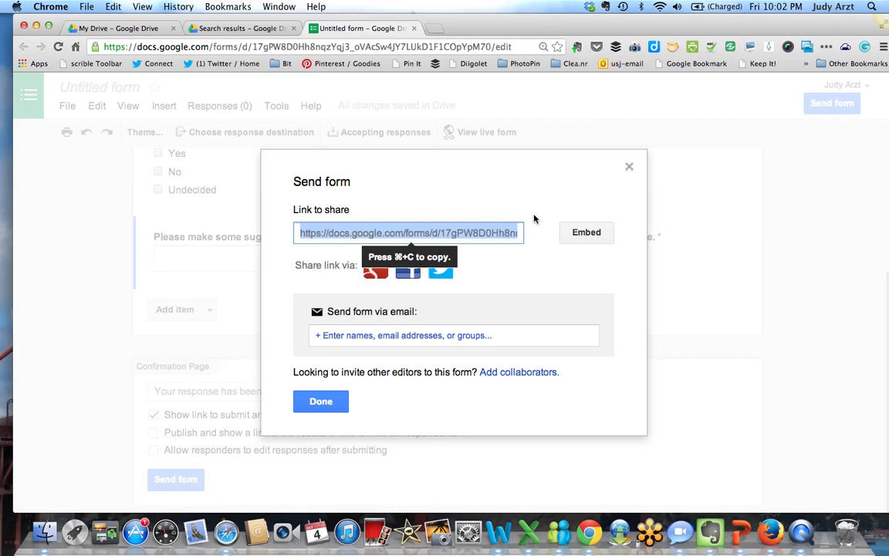
- Select the form's HTML embed code, set the custom width to 400 pixels and finish the embed settings
left_click(586, 233)
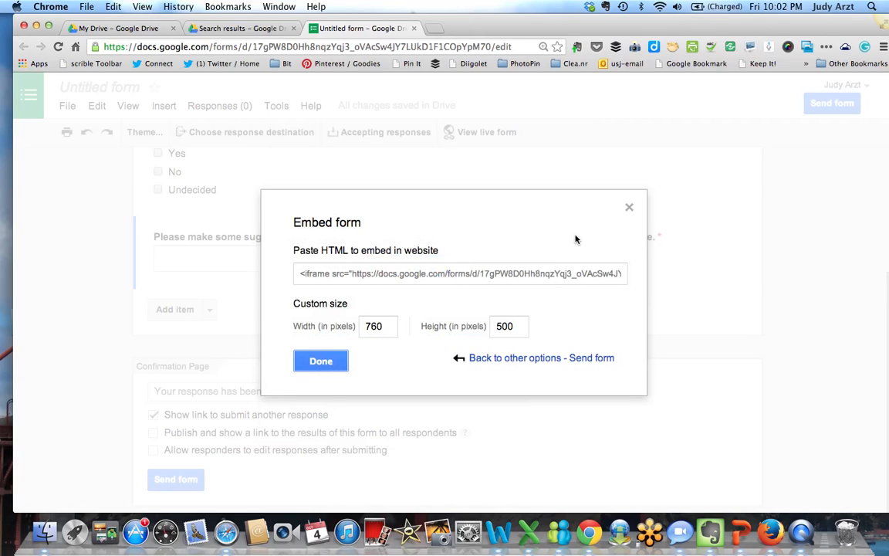
left_click(300, 276)
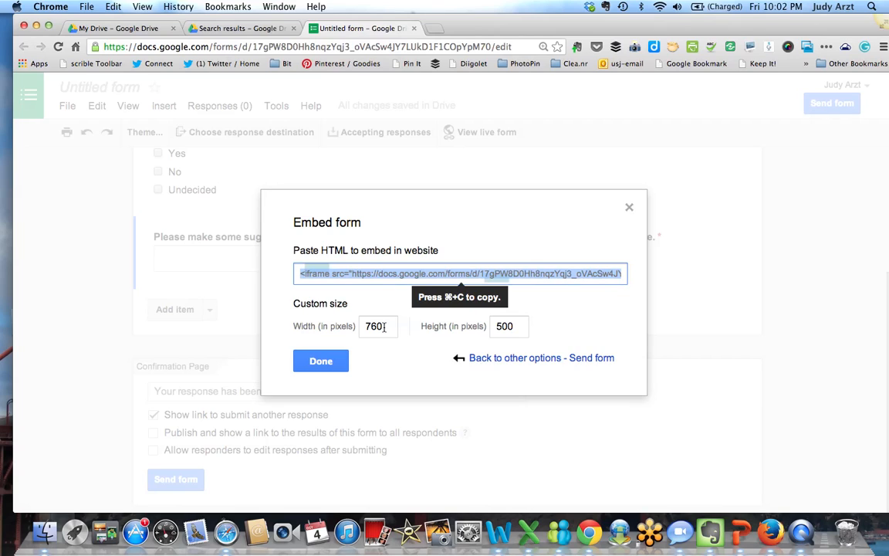
left_click(384, 327)
key("BackSpace")
key("BackSpace")
key("BackSpace")
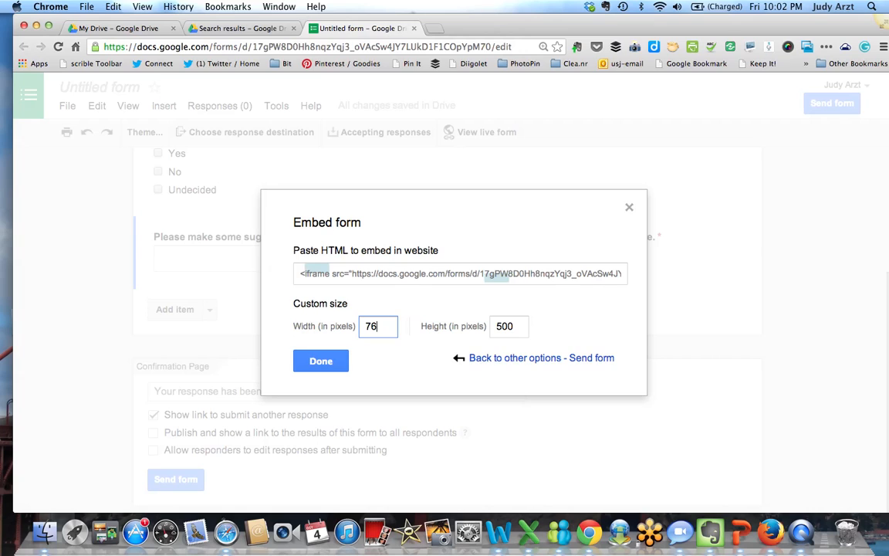
type("400")
left_click(331, 363)
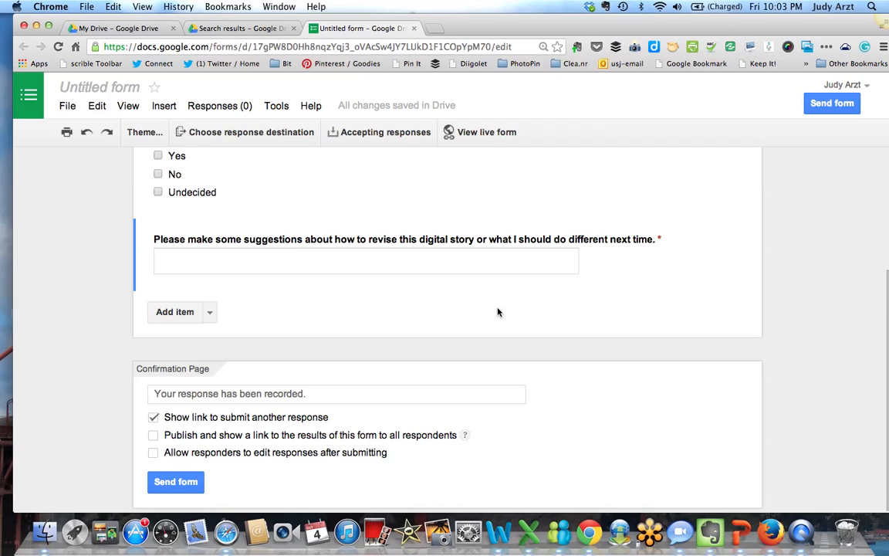
- Create a new spreadsheet named "Digital Stories (Responses)" as the form's response destination
left_click(293, 134)
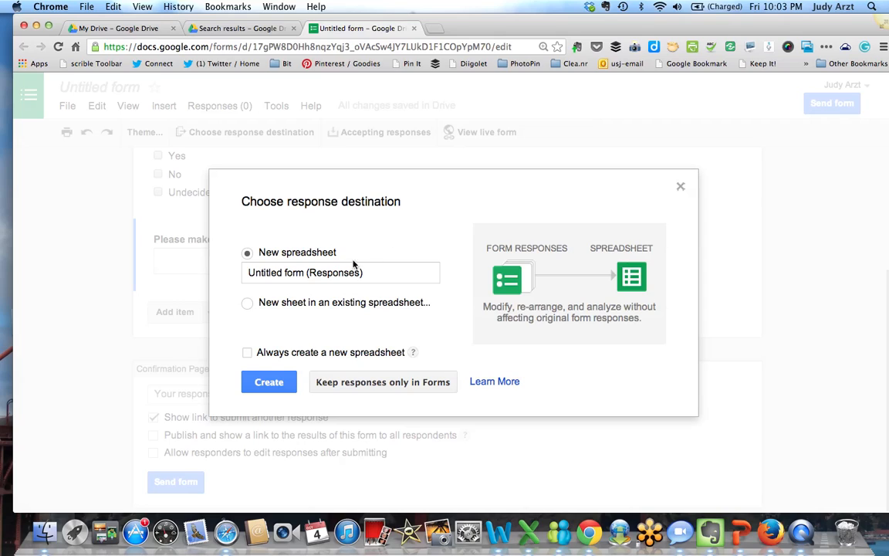
left_click(308, 274)
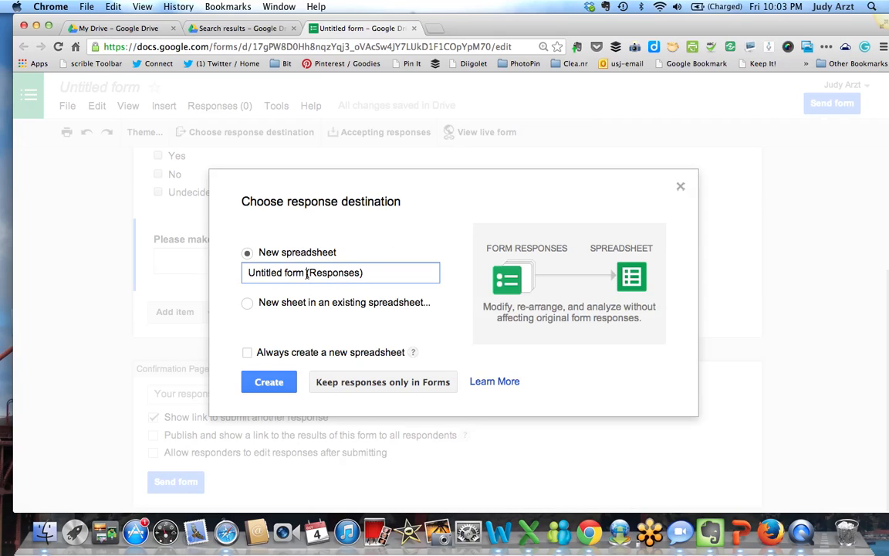
key("BackSpace")
key("BackSpace")
key("BackSpace")
key("BackSpace")
key("BackSpace")
key("BackSpace")
key("BackSpace")
key("BackSpace")
key("BackSpace")
key("BackSpace")
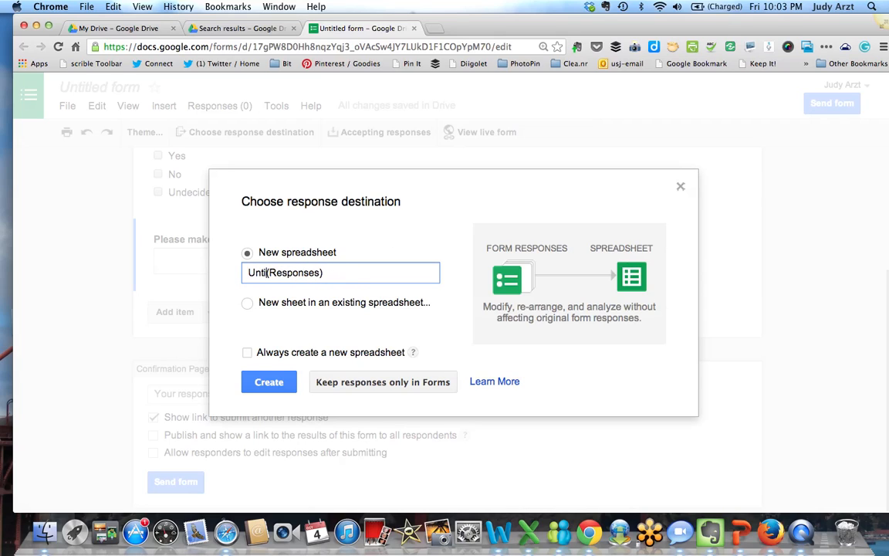
key("BackSpace")
key("BackSpace")
key("BackSpace")
key("BackSpace")
type("Doi")
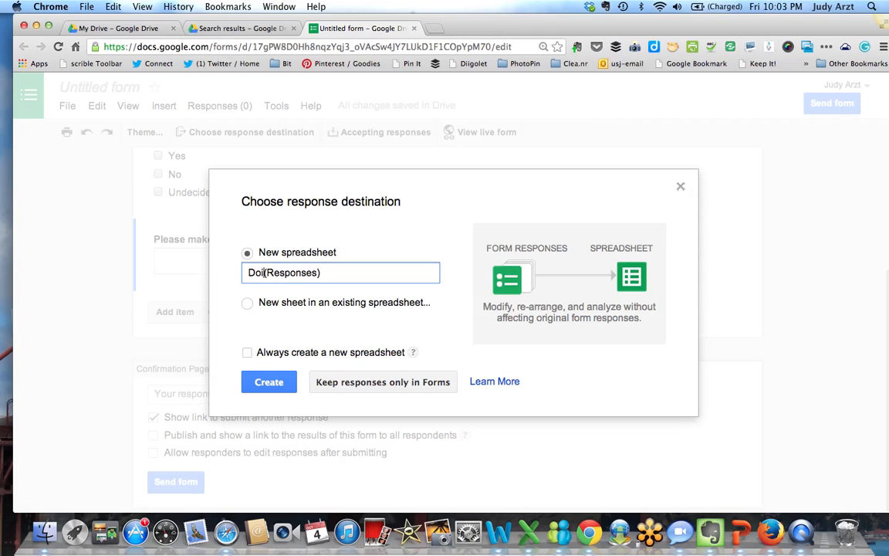
key("BackSpace")
key("BackSpace")
type("igital ")
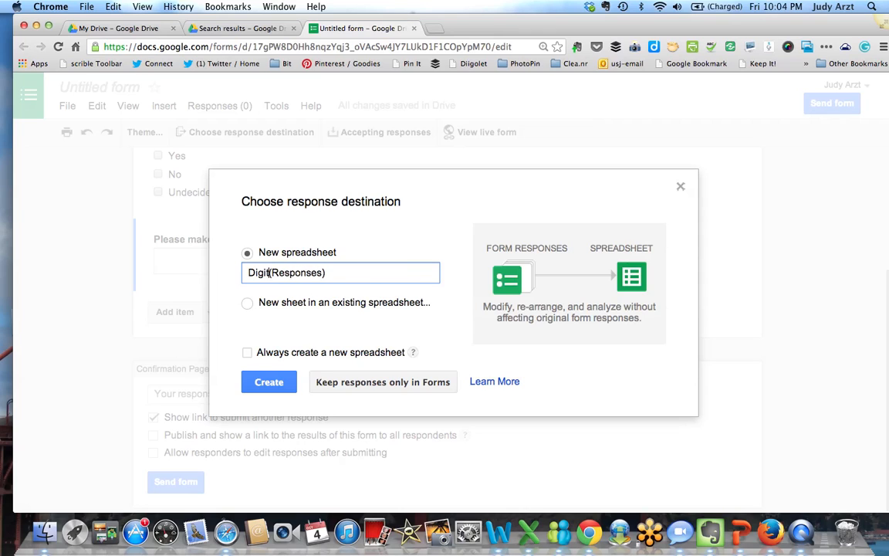
type("Stoi")
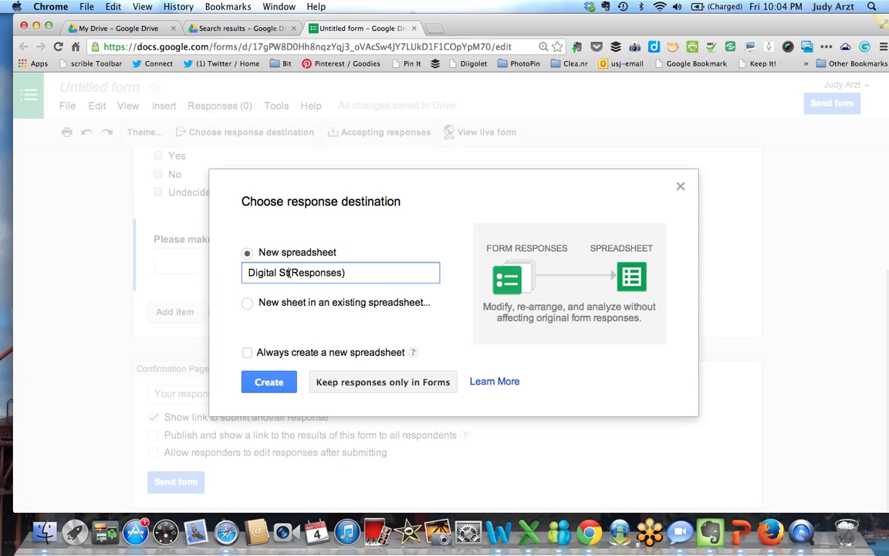
type("re")
key("BackSpace")
key("BackSpace")
key("BackSpace")
type("ries")
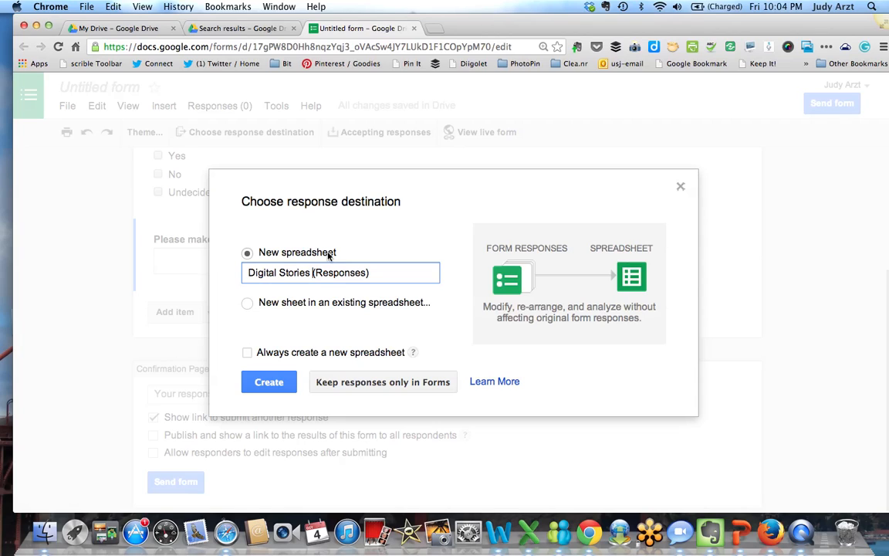
left_click(270, 384)
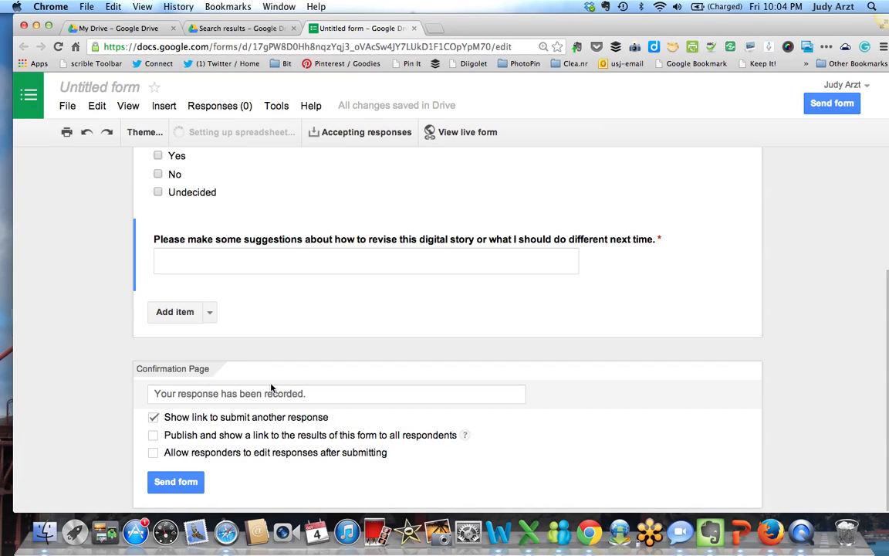